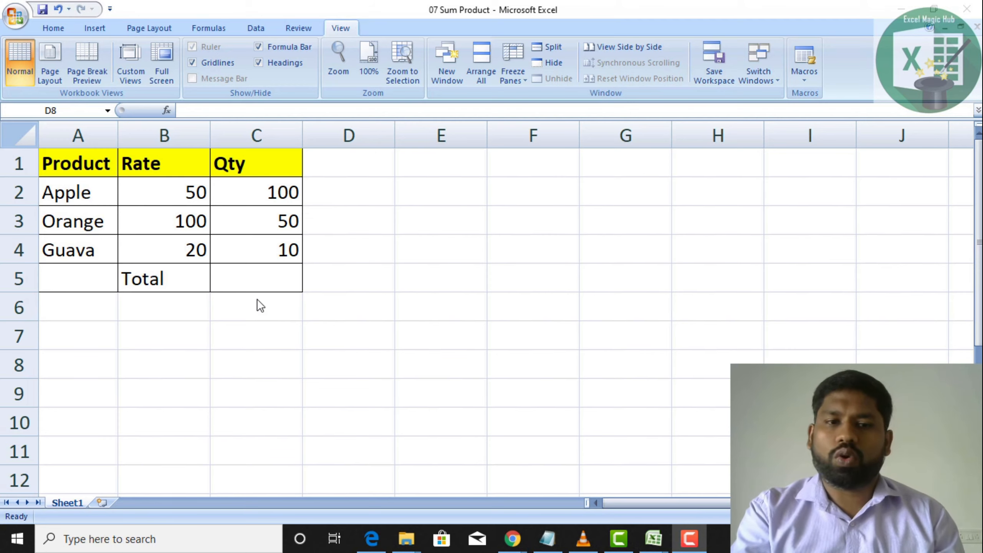
click(235, 182)
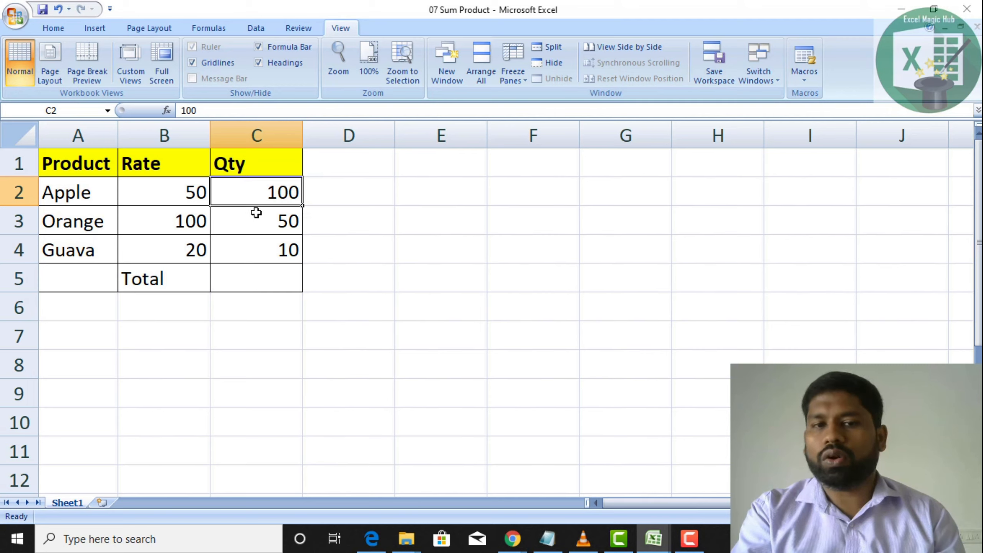
click(257, 214)
click(267, 243)
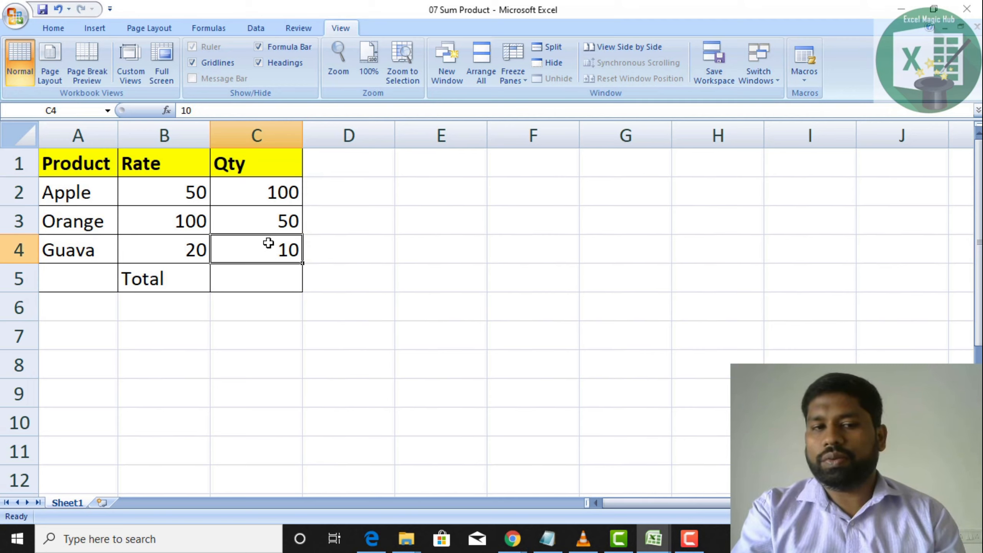
click(279, 272)
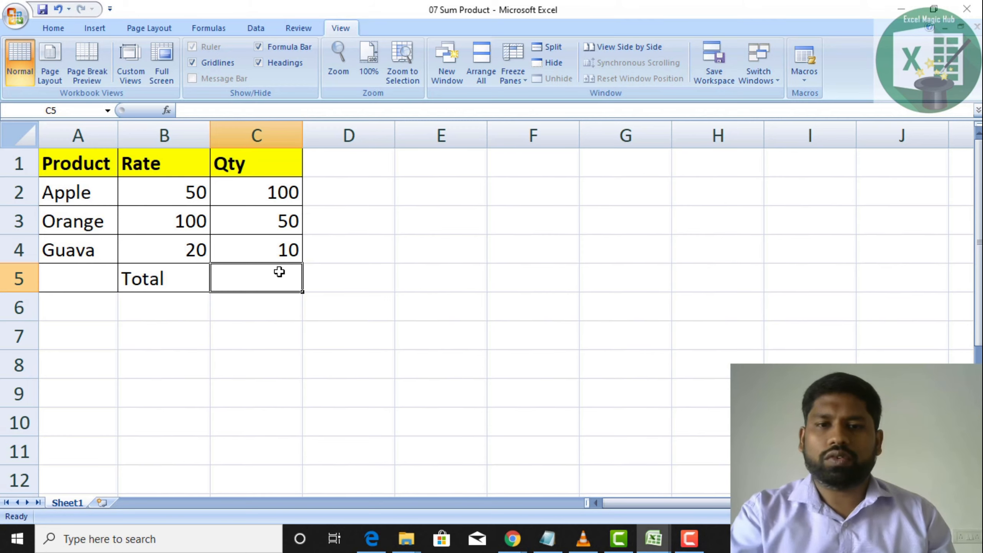
Add the heading "Total" in cell D1, beside the Qty heading
click(318, 179)
click(321, 164)
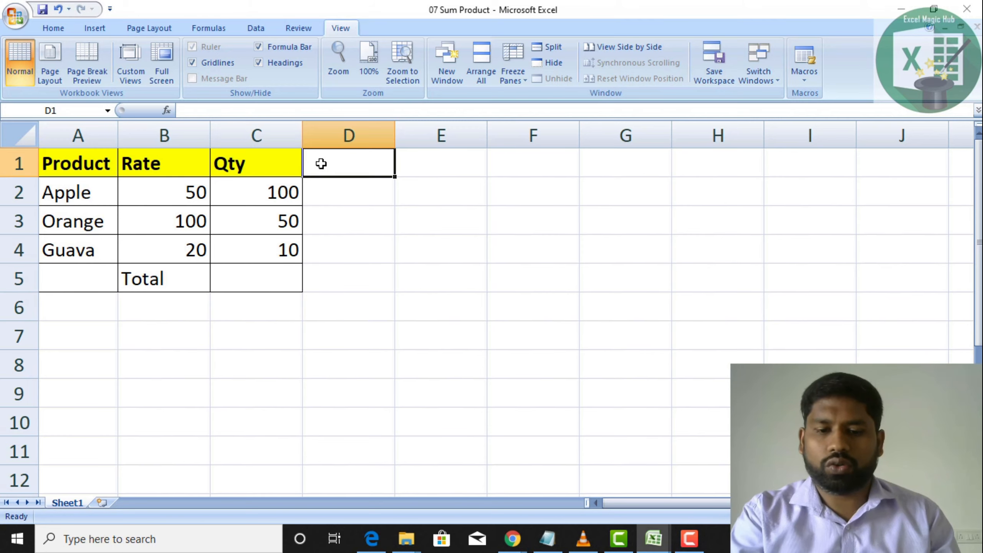
text(Total)
key(Tab)
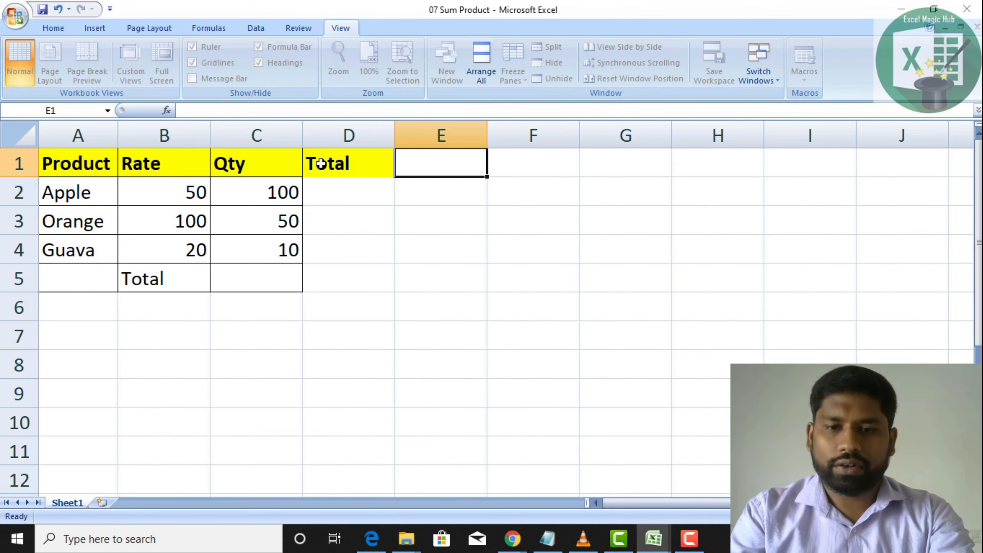
Enter the formula =B2*C2 in D2 to multiply the Apple rate by its quantity
key(Down)
key(Down)
key(Up)
key(Left)
text(=)
click(321, 163)
key(Left)
key(Left)
key(Down)
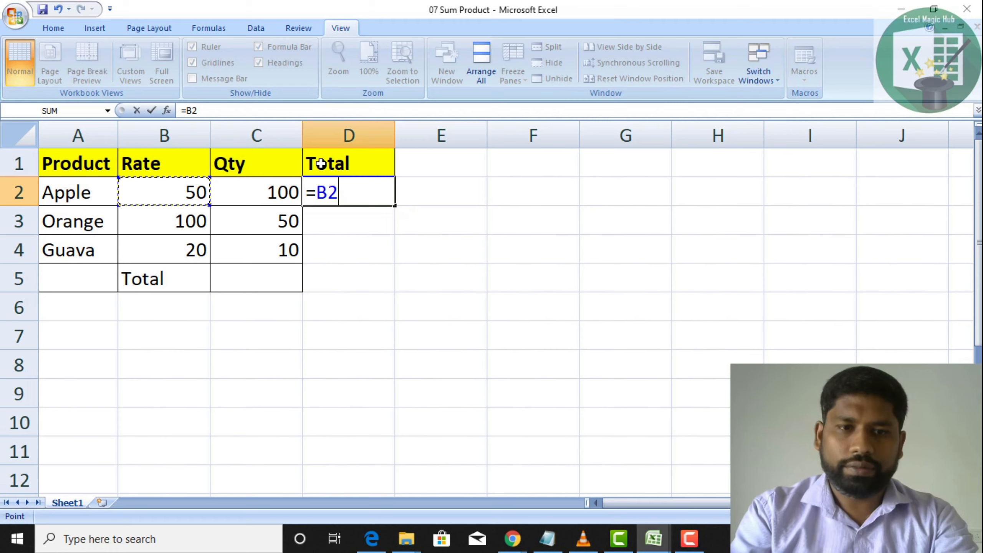
text(*)
key(Down)
key(Up)
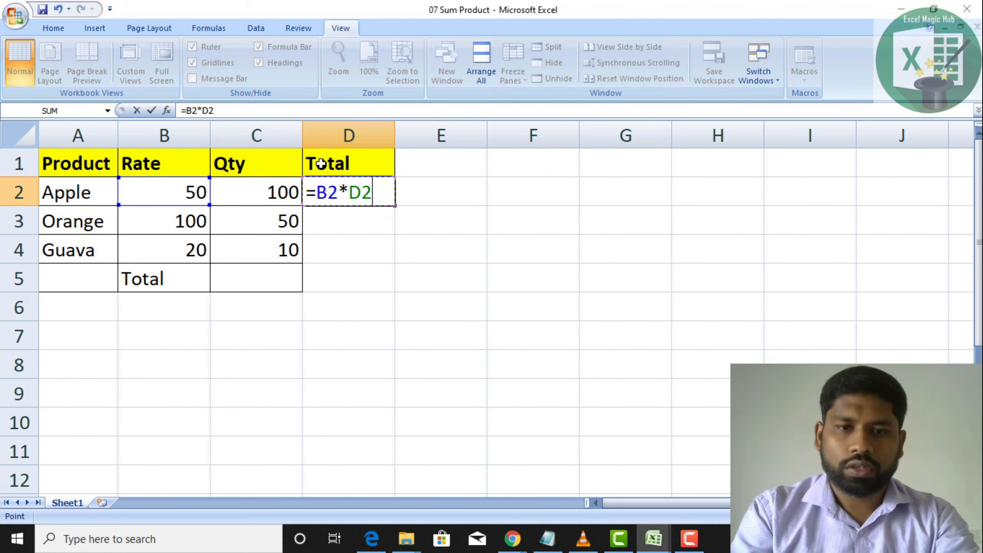
key(Left)
key(Tab)
Fill the D2 formula down through D4 for the Orange and Guava rows
key(Left)
key(shift+Down)
key(shift+Down)
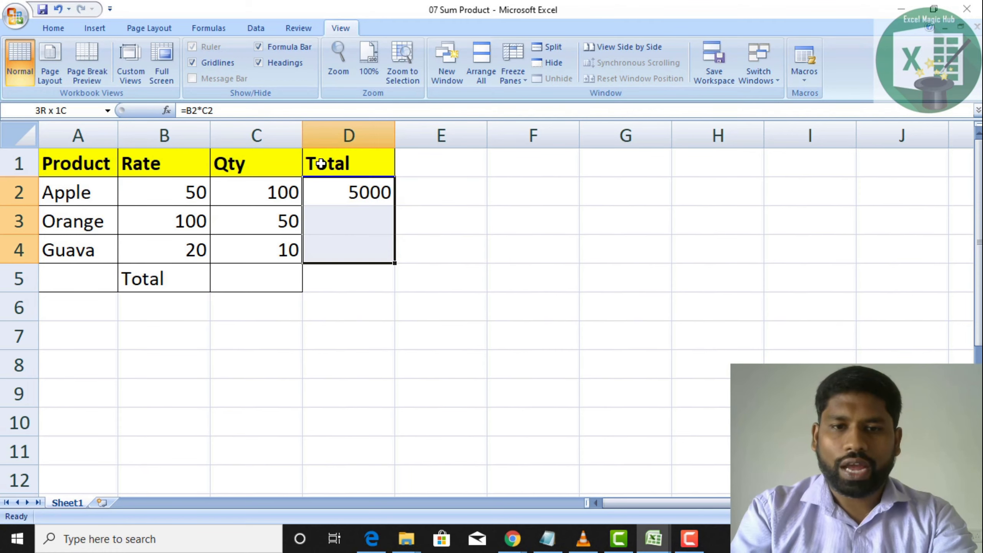
key(ctrl+d)
Sum the three product totals in D5 with =SUM(D2:D4)
key(Down)
key(Down)
key(Down)
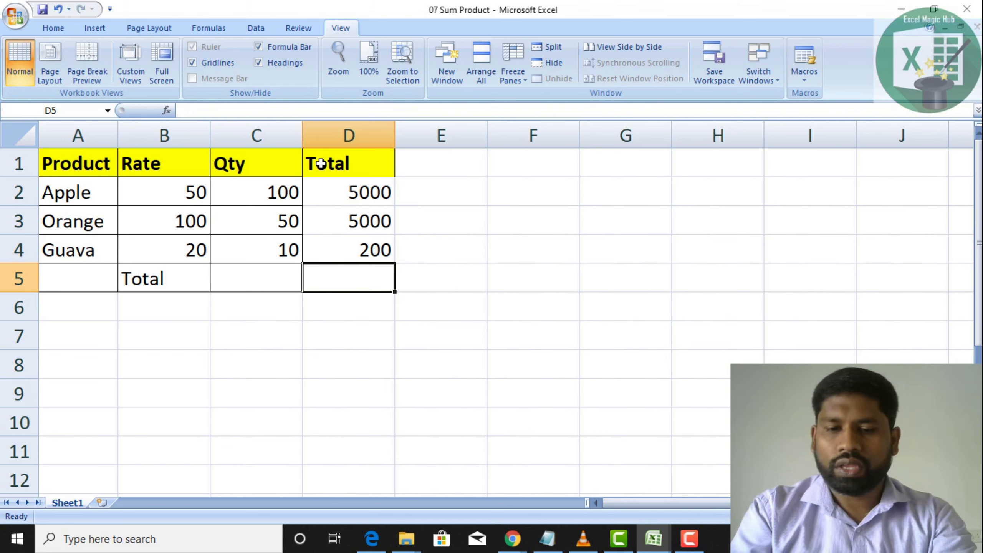
key(alt+equal)
key(Tab)
key(Down)
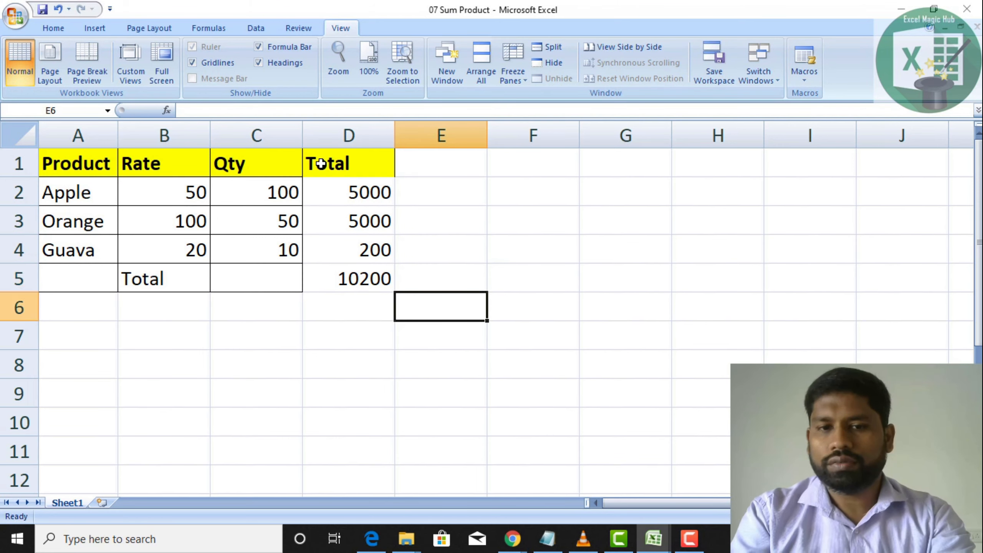
Review the multiplication formulas in D2:D4 and the sum formula in D5
key(Up)
key(Left)
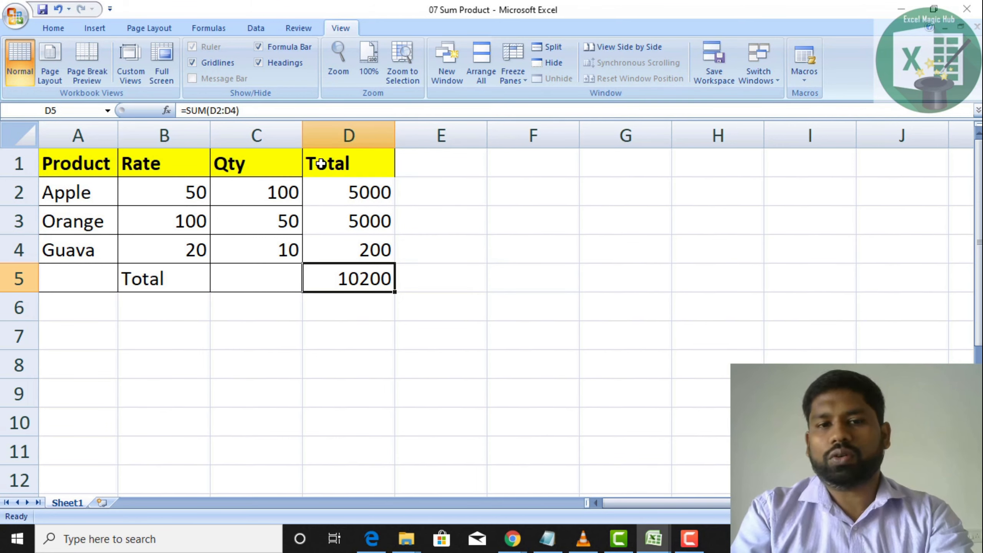
key(Up)
key(Up)
key(Up)
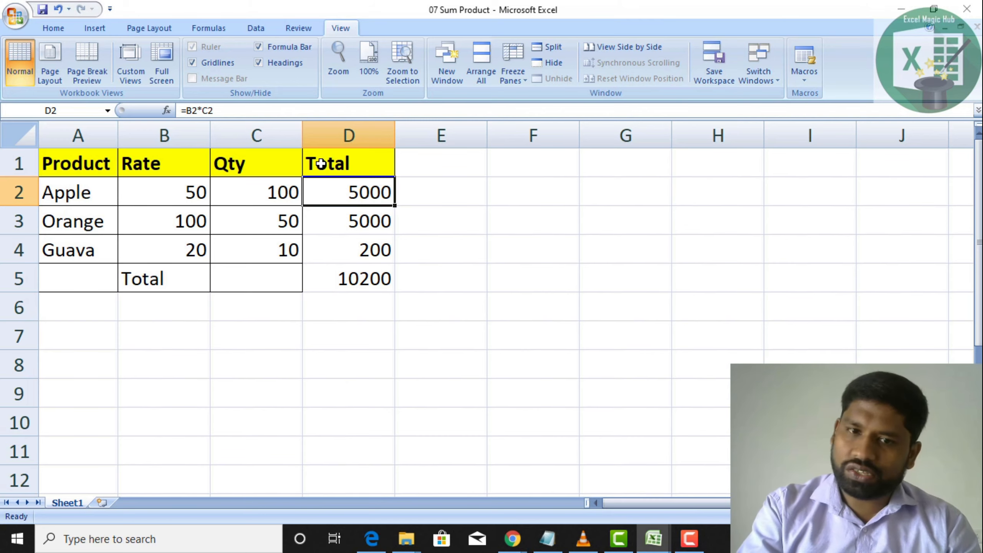
key(Down)
key(Down)
key(Down)
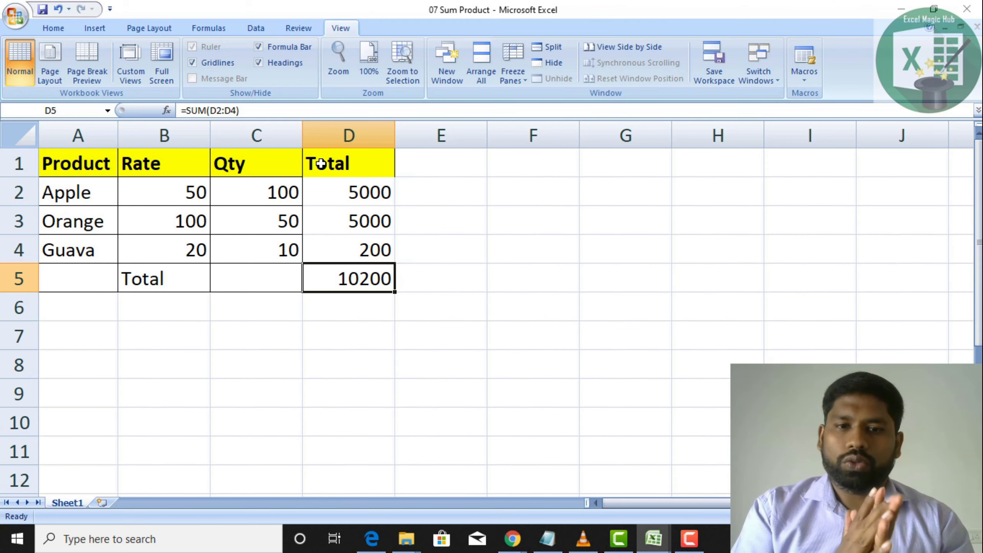
Undo all column D entries, including the Total heading, the row formulas and the sum
click(321, 165)
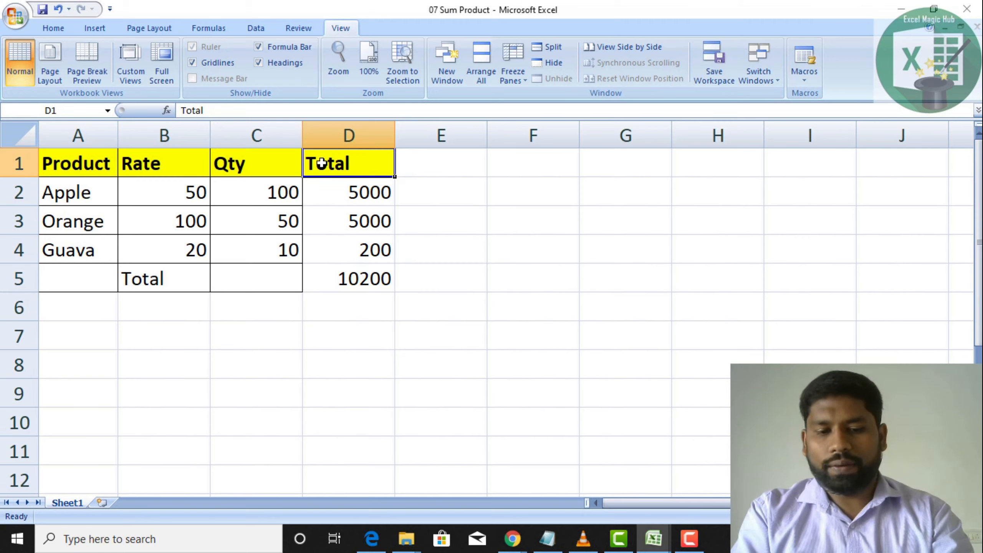
key(ctrl+z)
key(ctrl+z)
key(ctrl+z)
key(ctrl+z)
key(ctrl+z)
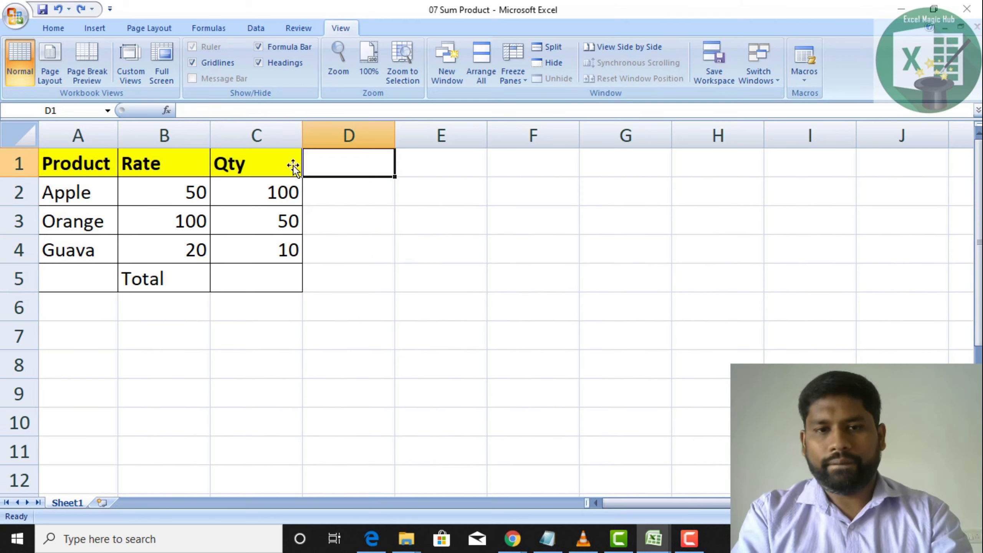
Enter =SUMPRODUCT(B2:B4,C2:C4) in C5 to total rate times quantity without a helper column
click(257, 263)
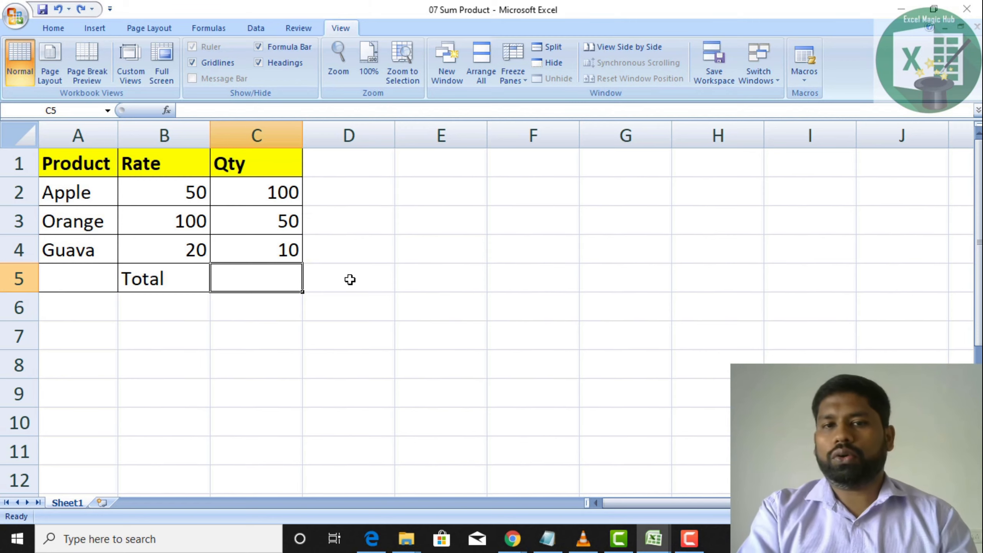
text(=sump)
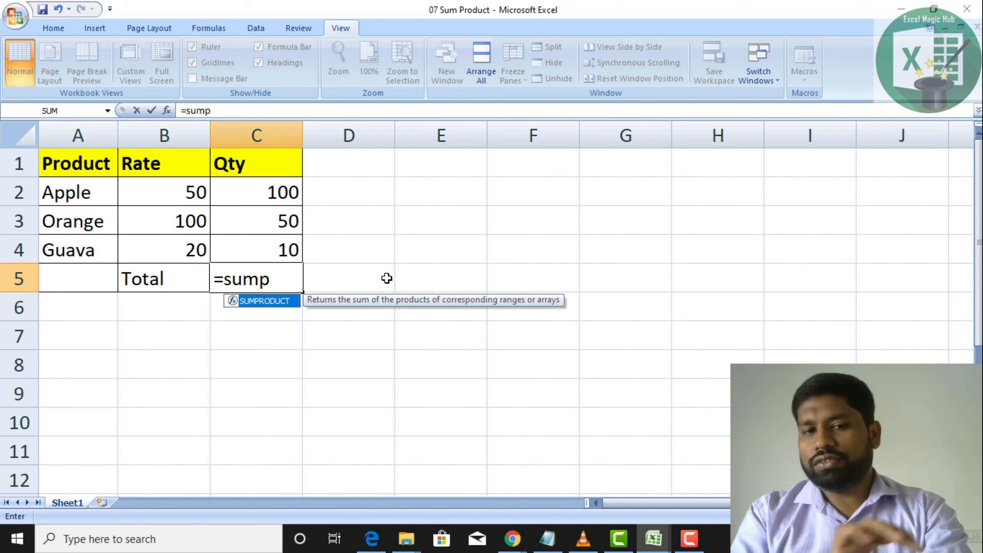
text(rodu)
key(BackSpace)
key(BackSpace)
key(BackSpace)
key(BackSpace)
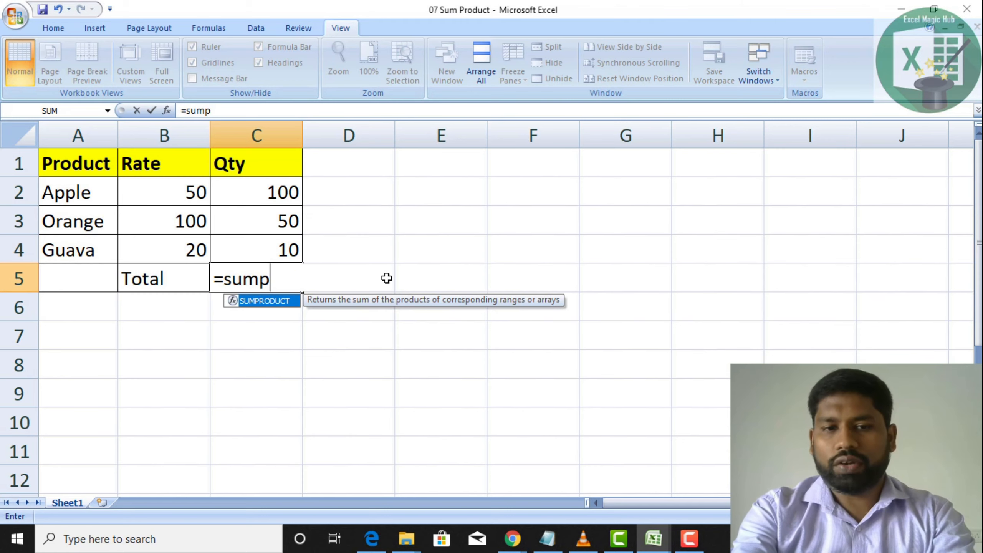
key(BackSpace)
key(BackSpace)
key(BackSpace)
key(BackSpace)
text(s)
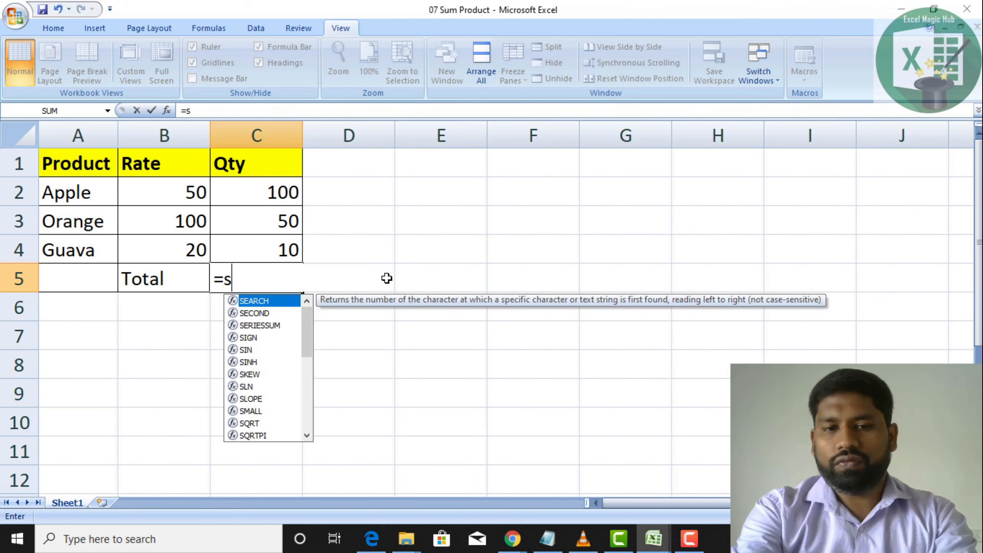
text(ump)
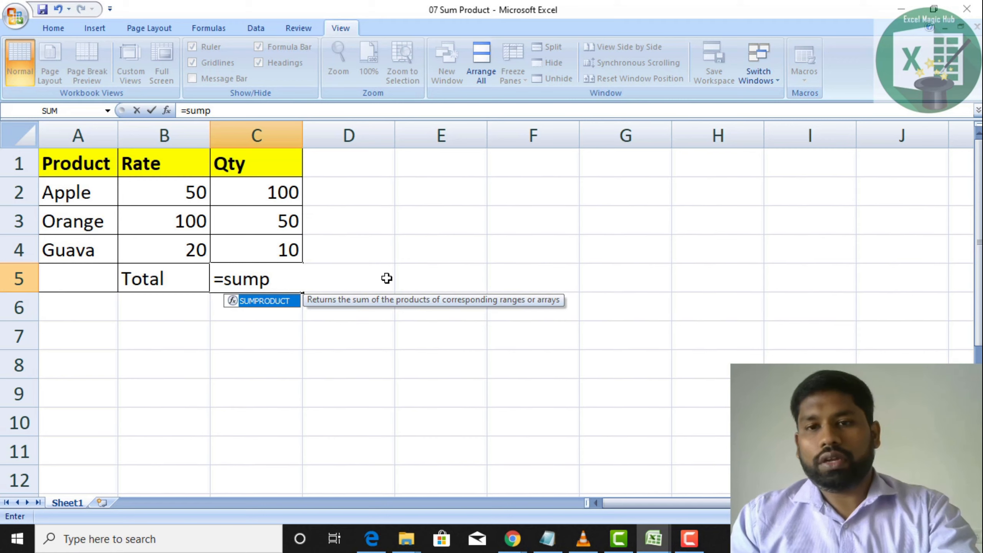
key(Tab)
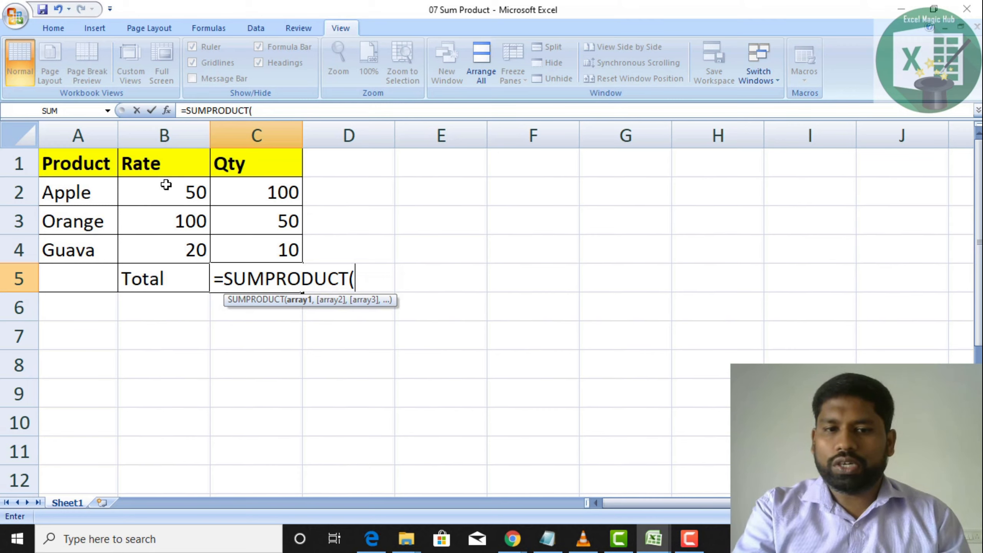
drag(166, 191, 171, 250)
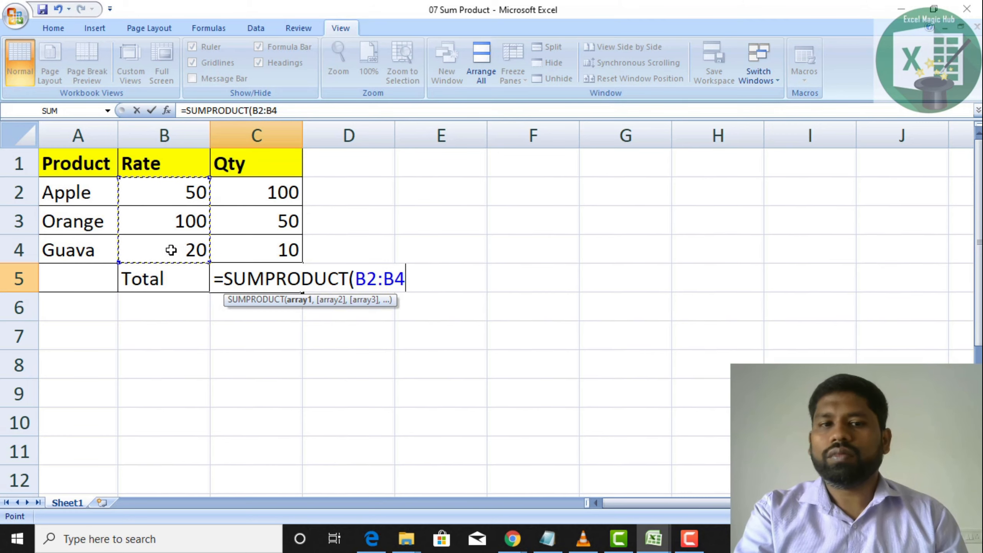
drag(164, 192, 174, 242)
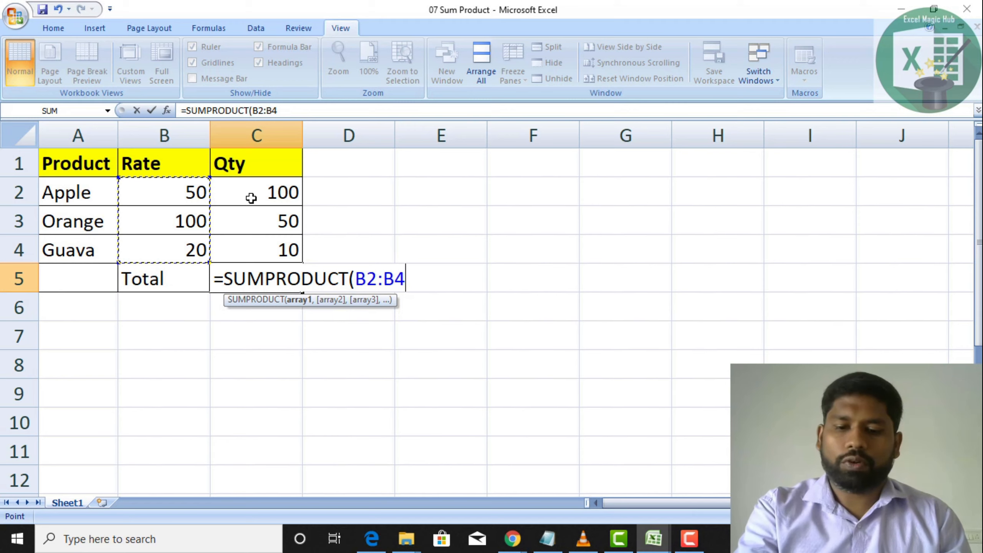
text(,)
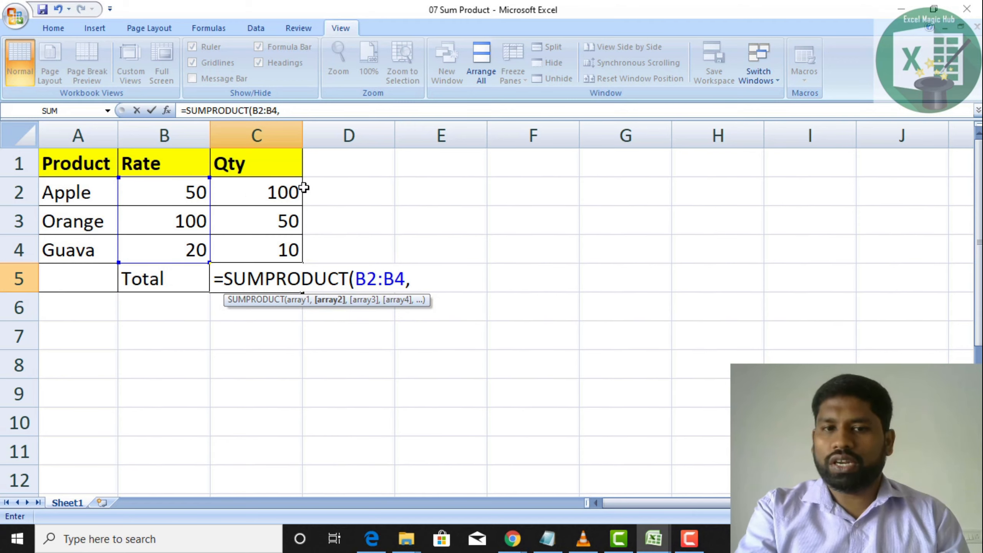
drag(286, 187, 292, 250)
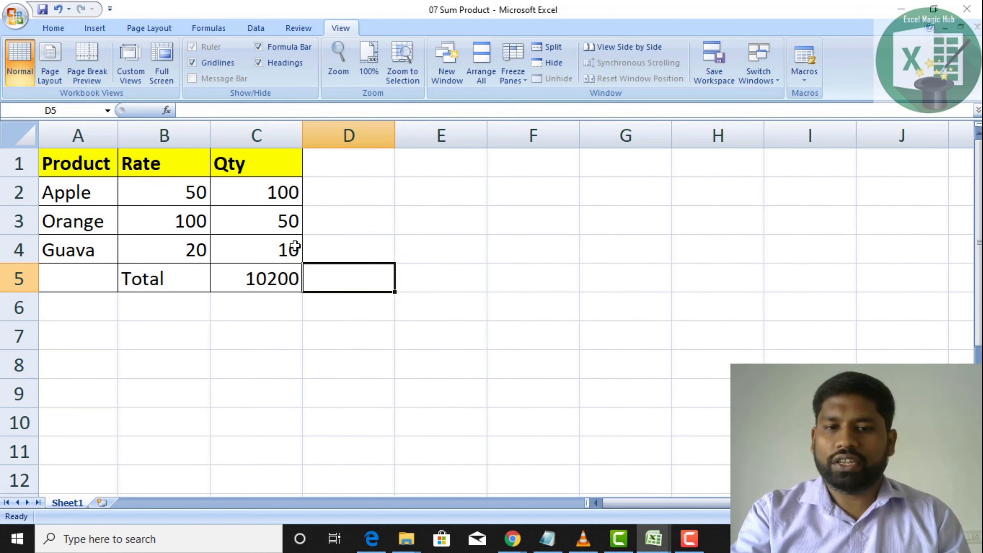
Start the formula in C5 over as SUMPRODUCT with B2:B4 as the first array and C2:C4 as the second
key(Down)
key(Up)
key(Left)
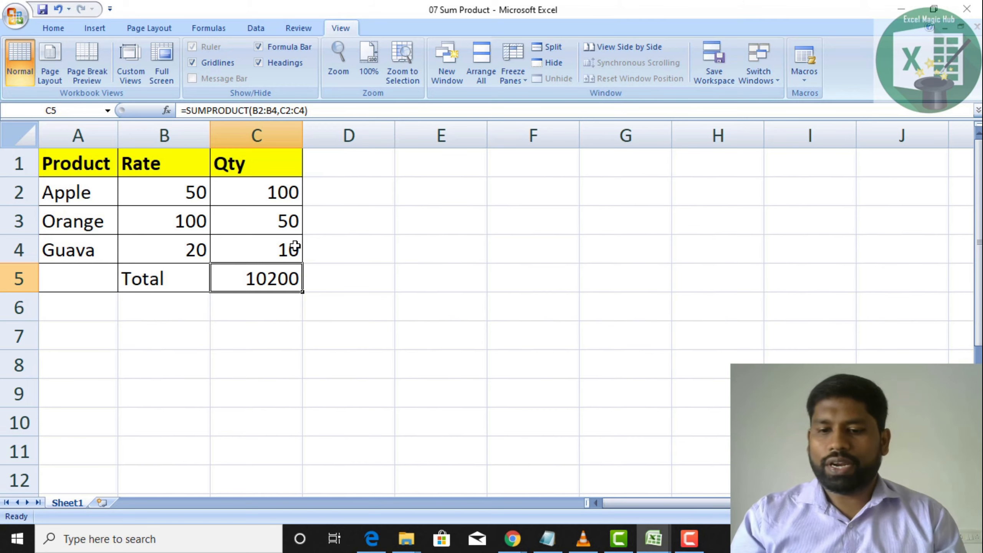
text(=sumpr)
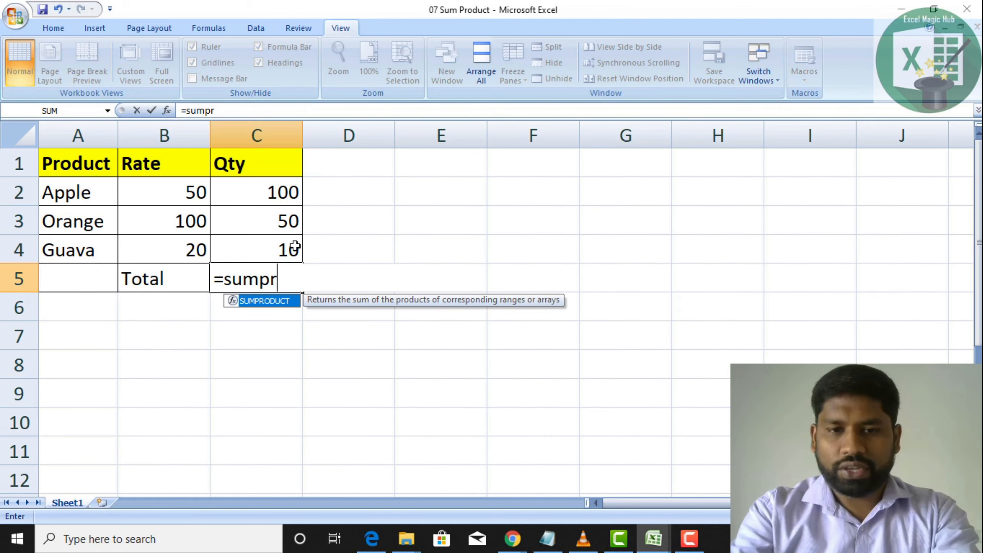
key(Tab)
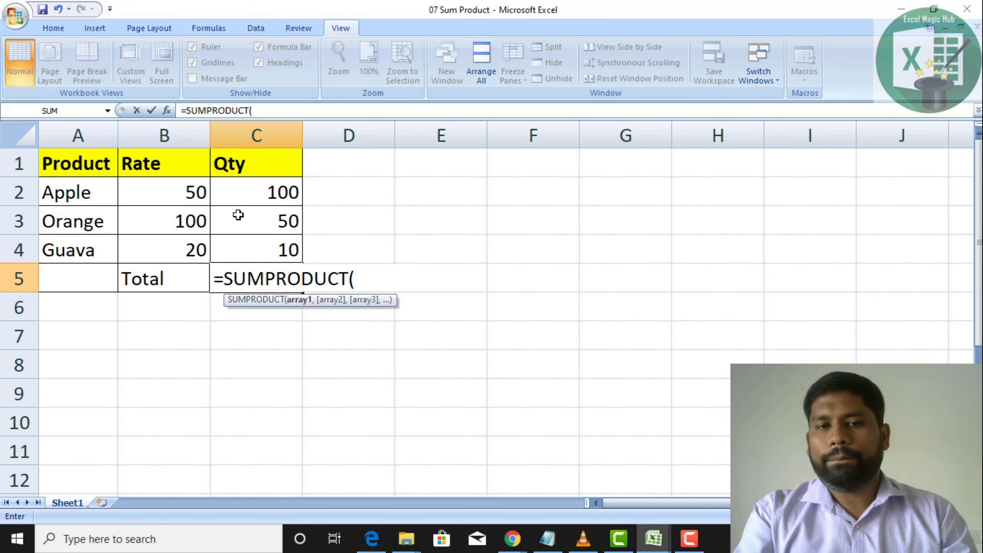
drag(188, 188, 195, 243)
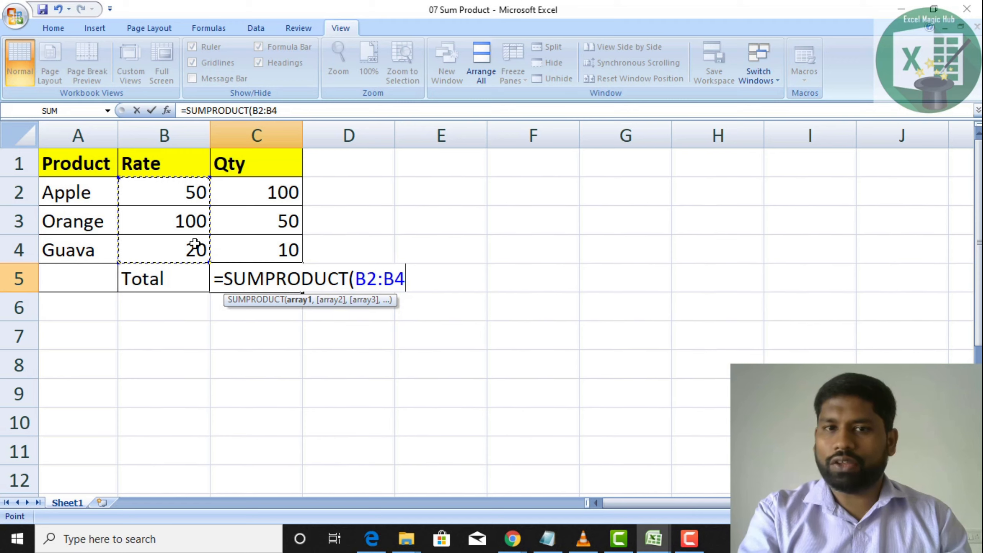
text(,)
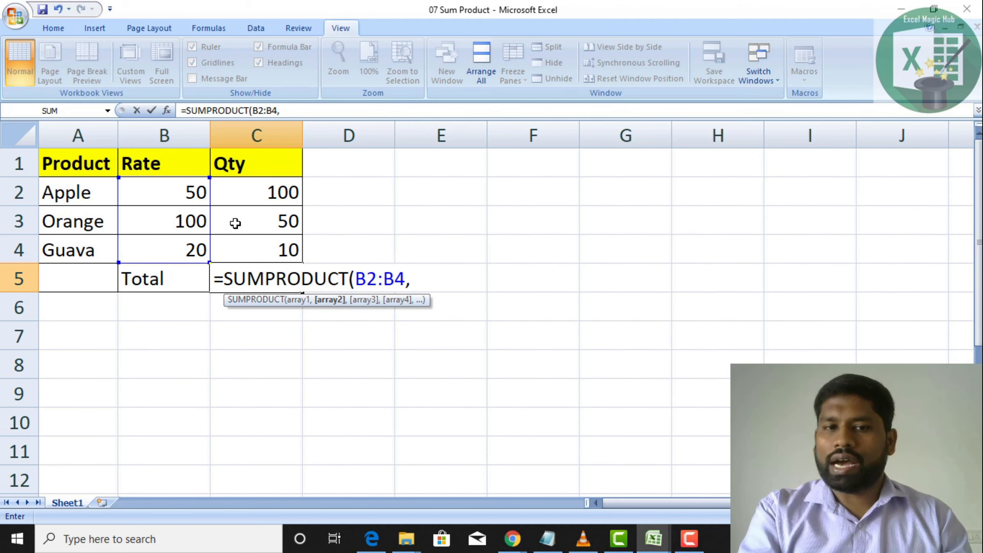
drag(243, 182, 255, 244)
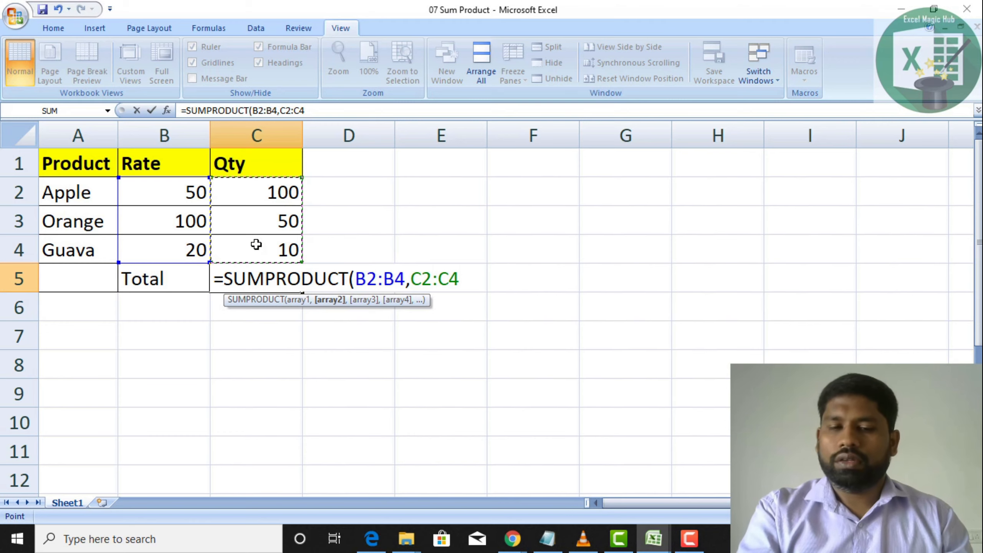
Replace the second array with the shorter range C3:C4 and commit the C5 formula as =SUMPRODUCT(B2:B4,C3:C4)
key(BackSpace)
key(BackSpace)
key(BackSpace)
key(BackSpace)
key(BackSpace)
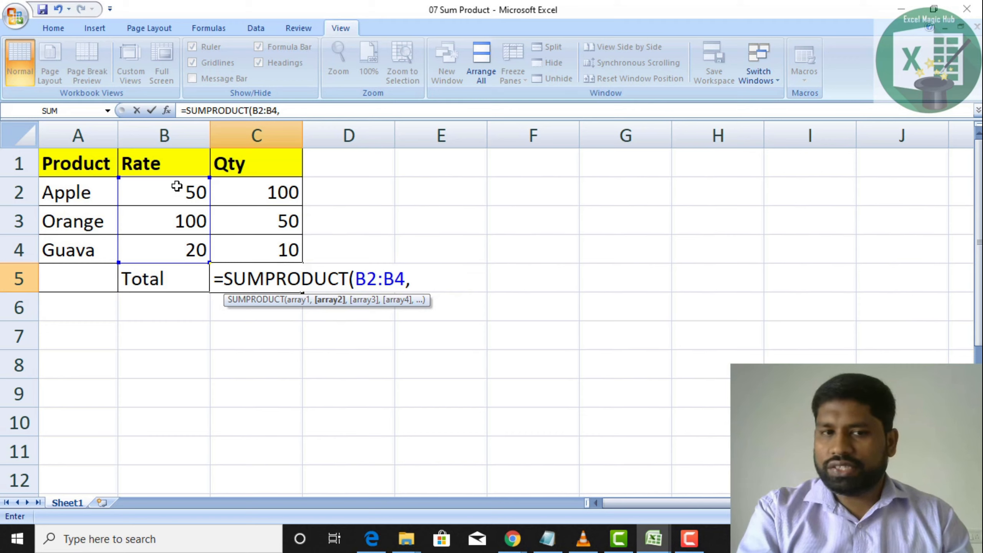
drag(261, 219, 266, 254)
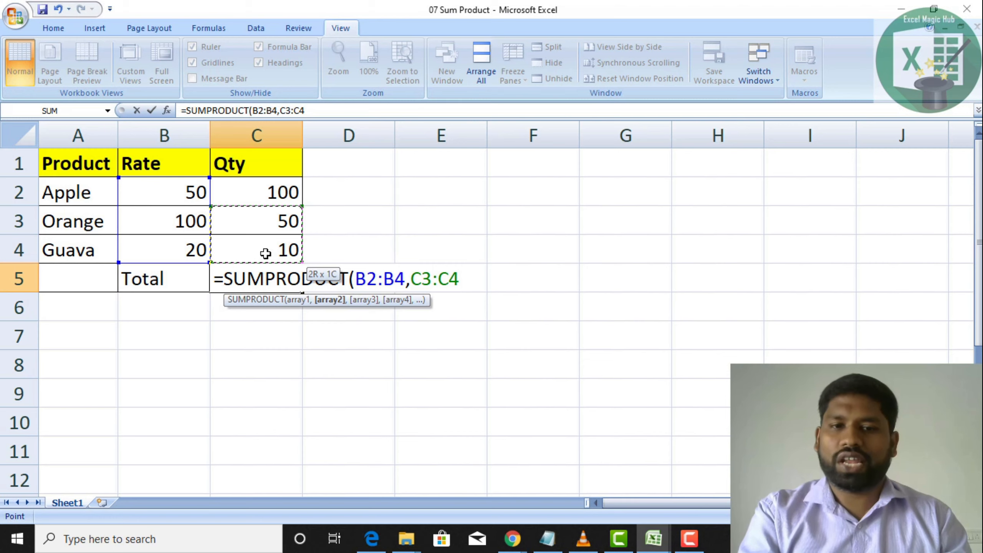
drag(265, 252, 266, 252)
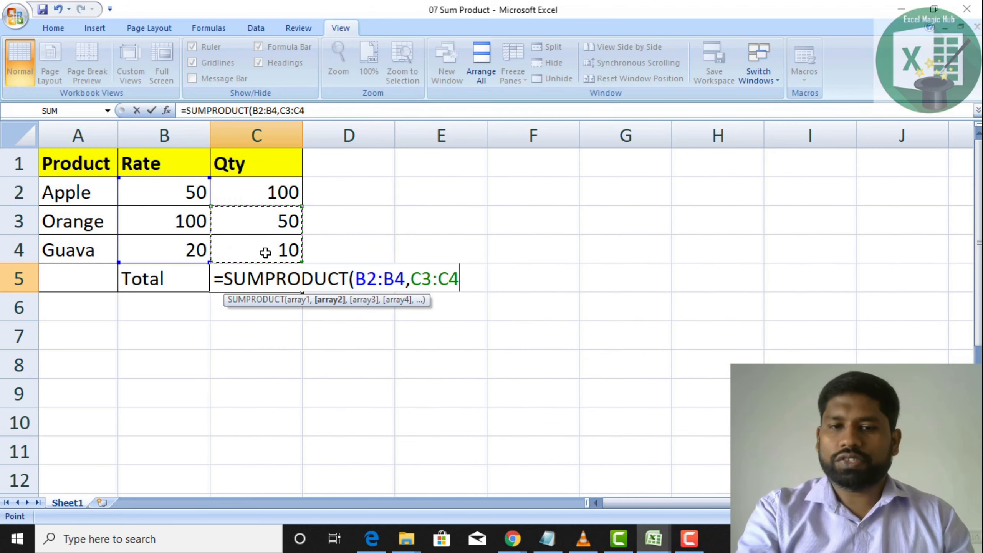
key(Tab)
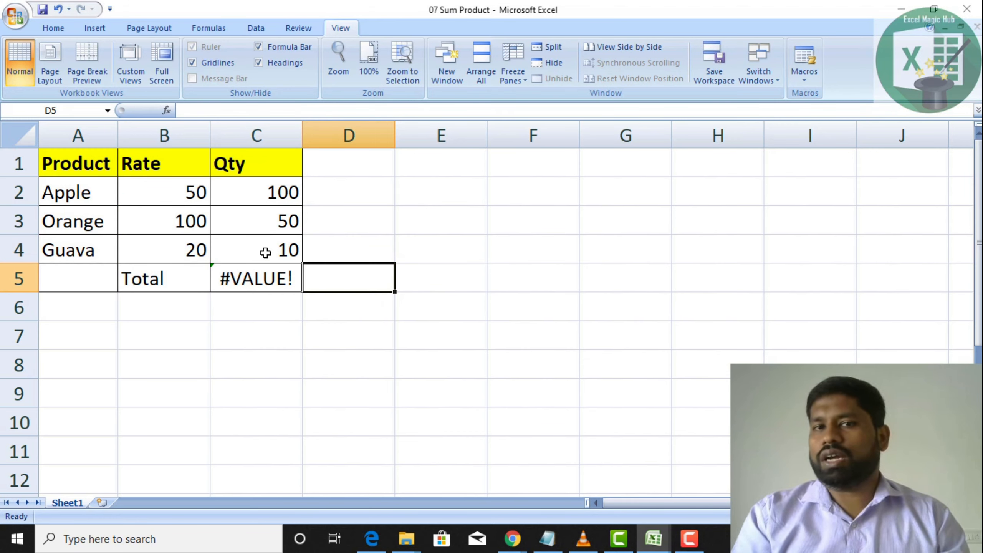
Examine the rate and quantity pairs row by row for Apple and Orange
click(166, 184)
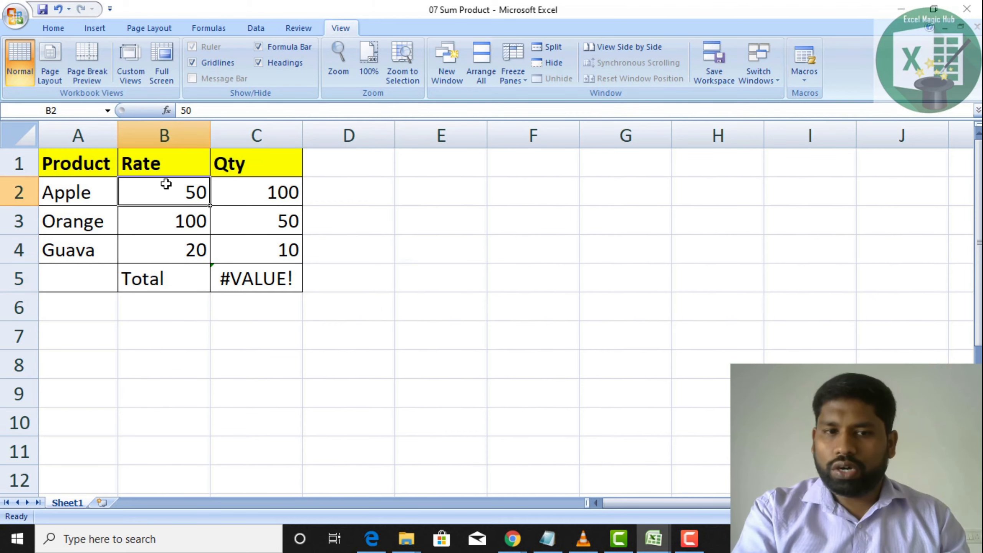
click(228, 192)
click(183, 217)
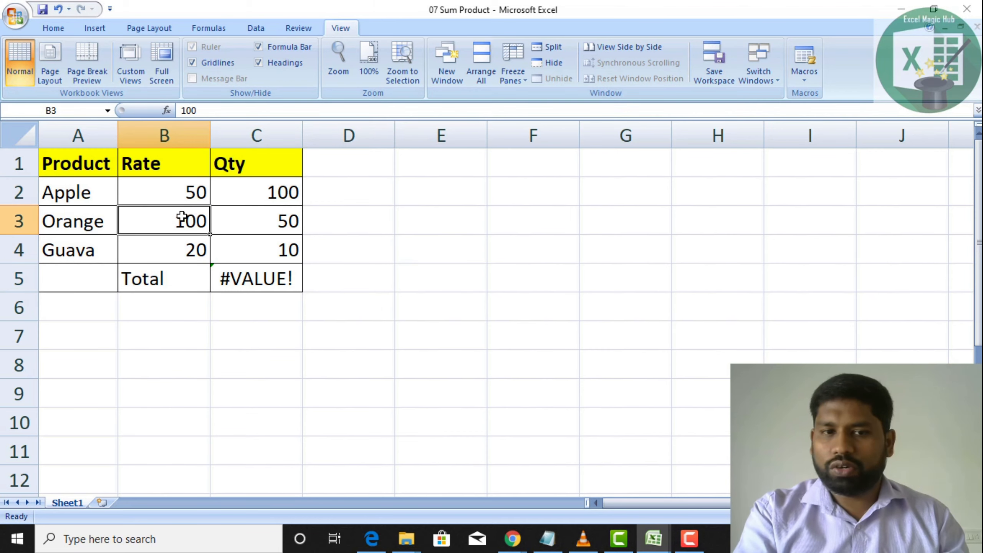
click(255, 227)
click(193, 186)
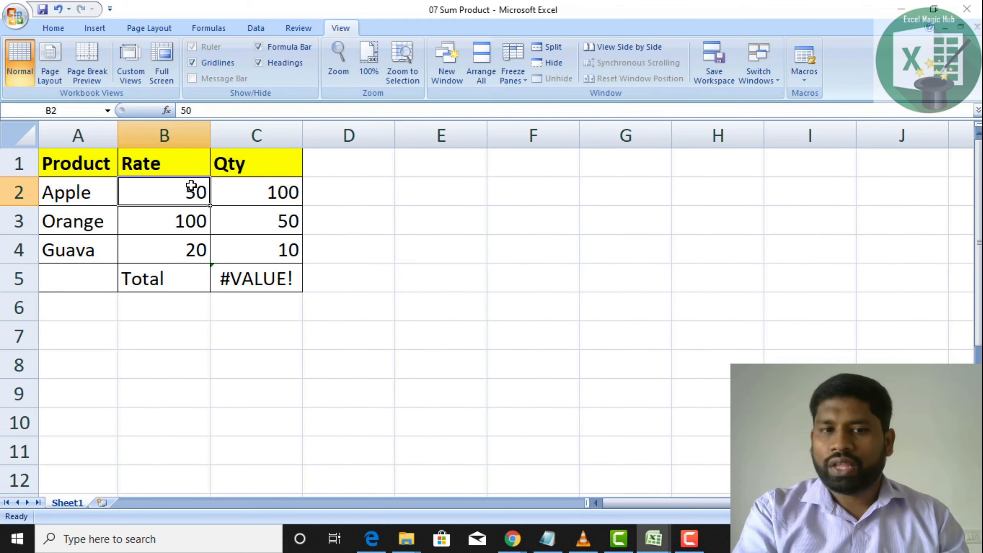
click(247, 188)
click(182, 212)
click(257, 223)
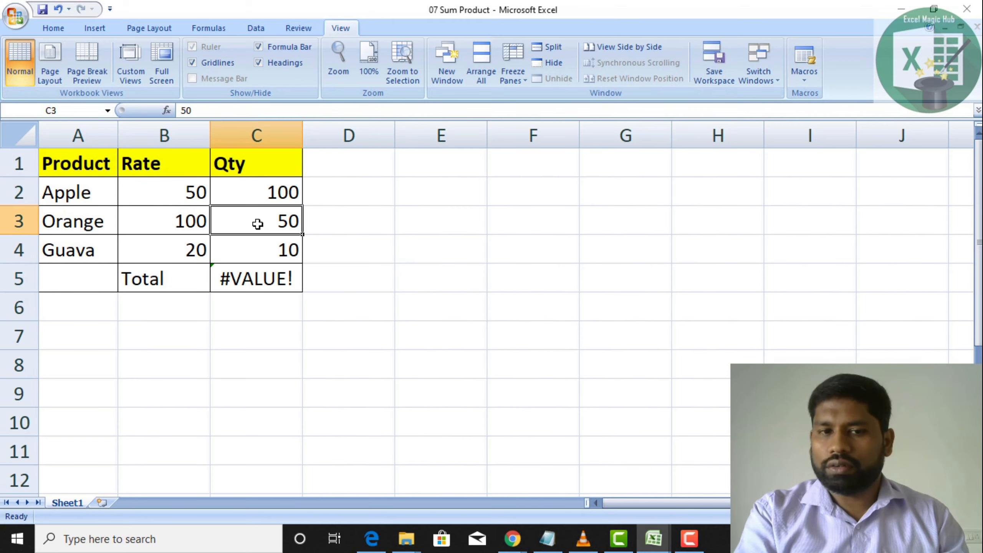
Replace the formula in C5 with =SUMPRODUCT(B2,C2) to multiply only Apple's rate by its quantity
click(285, 282)
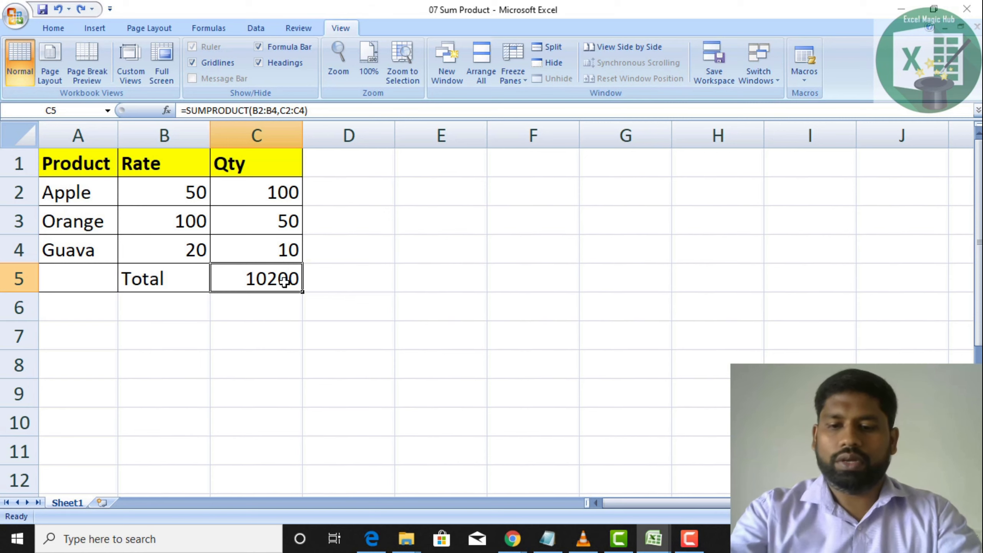
text(=sum[r)
key(BackSpace)
key(BackSpace)
text(or)
key(BackSpace)
key(BackSpace)
text(pr)
key(Tab)
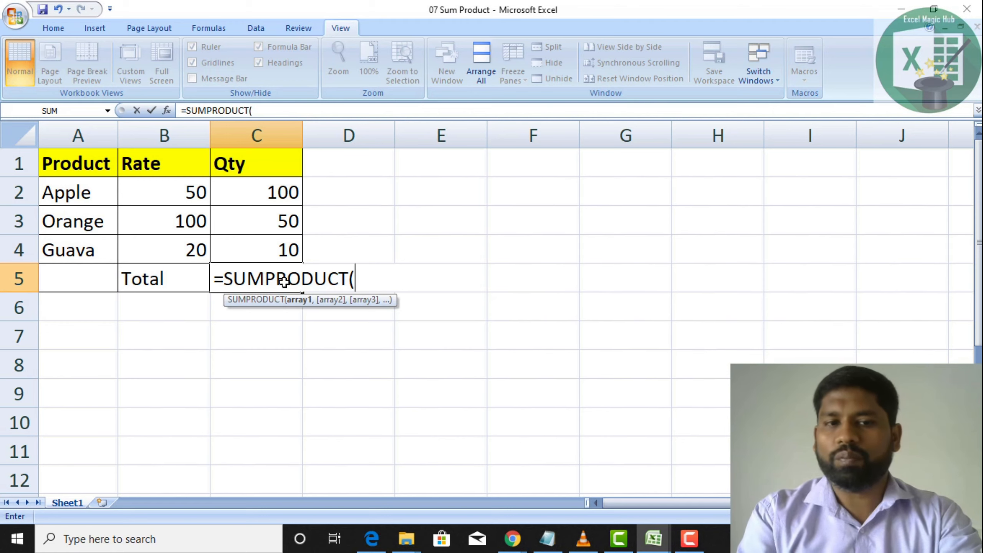
click(187, 195)
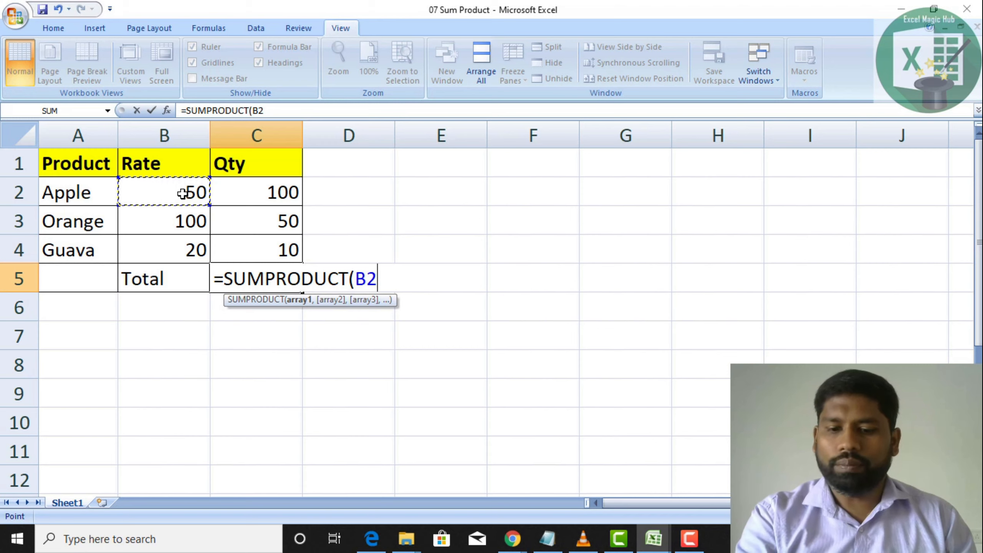
text(,)
click(260, 185)
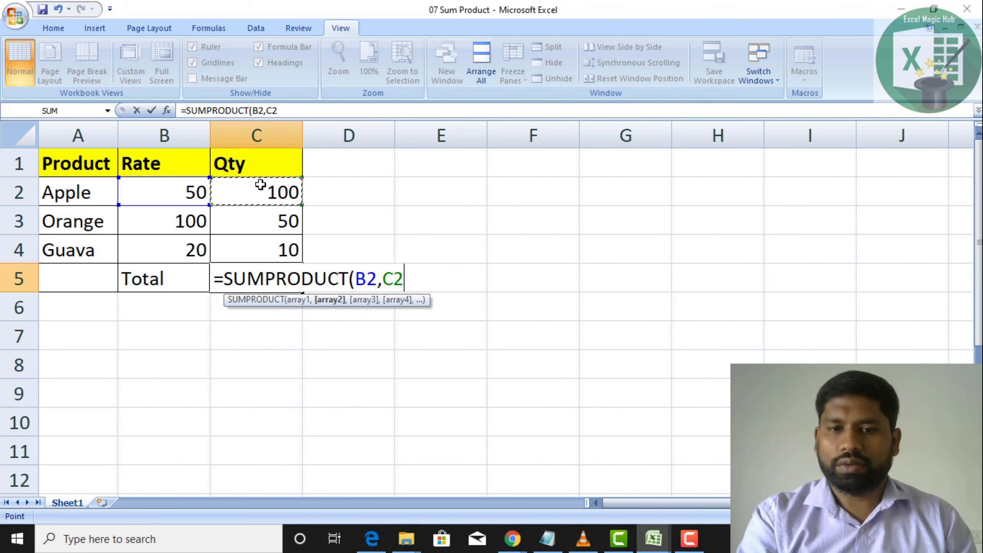
key(Tab)
key(Down)
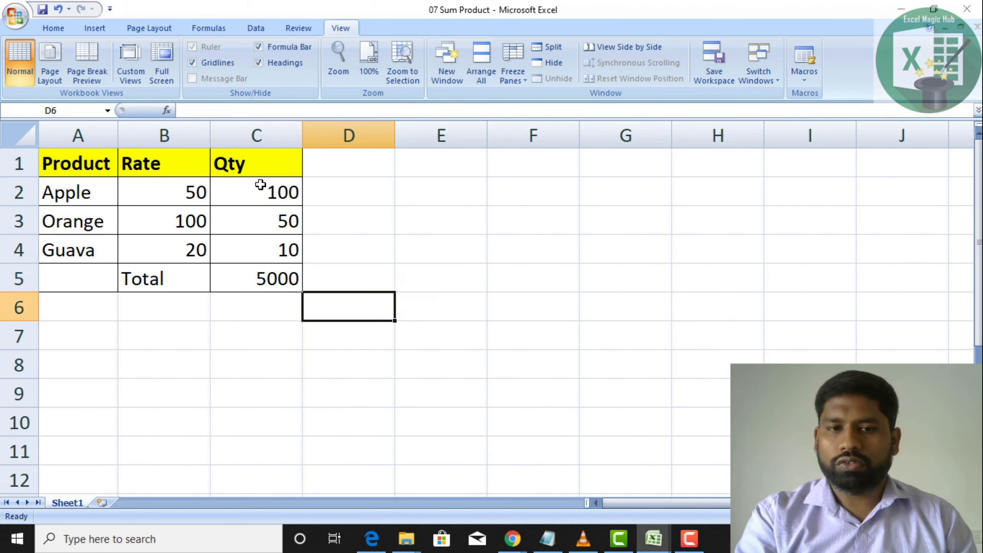
Check Apple's rate and quantity cells against the formula and result in C5
click(187, 201)
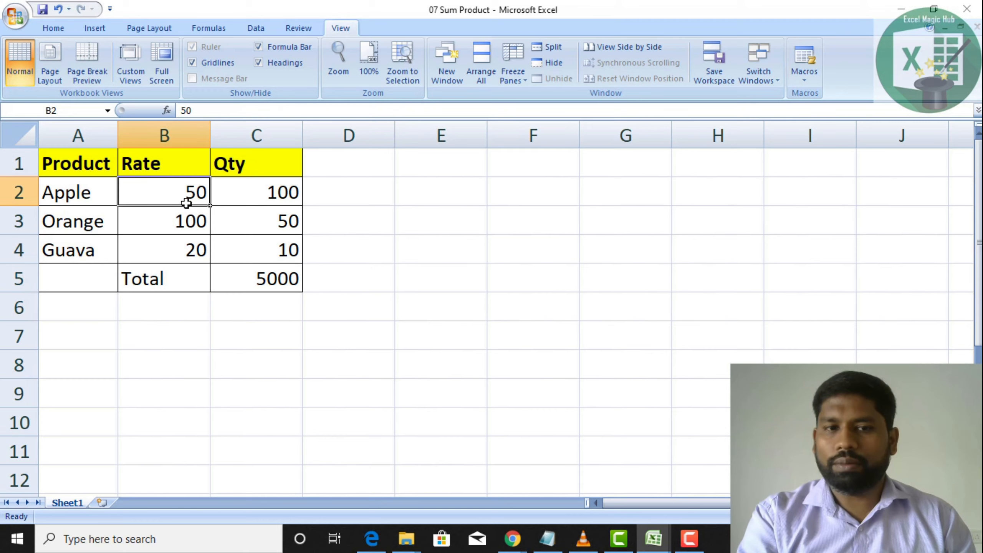
click(235, 201)
click(264, 273)
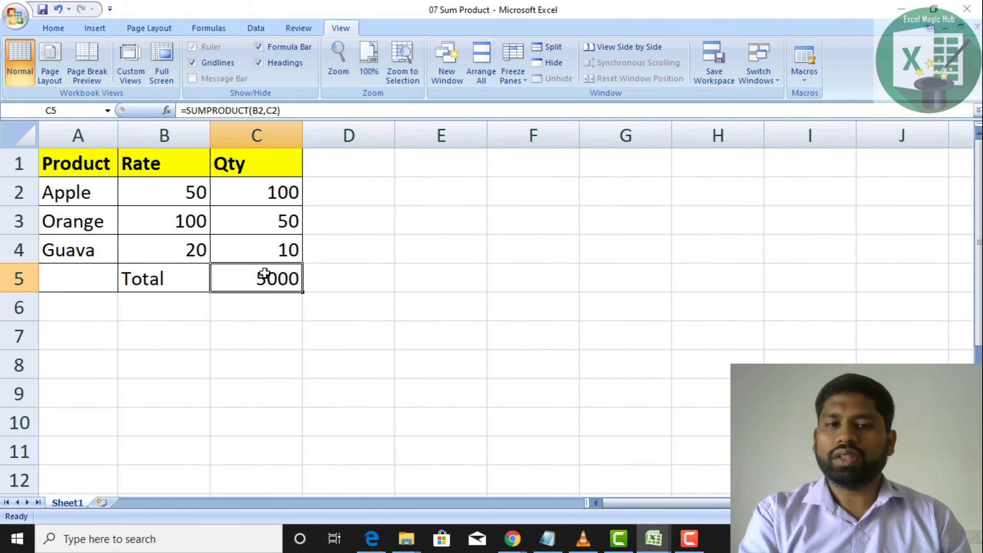